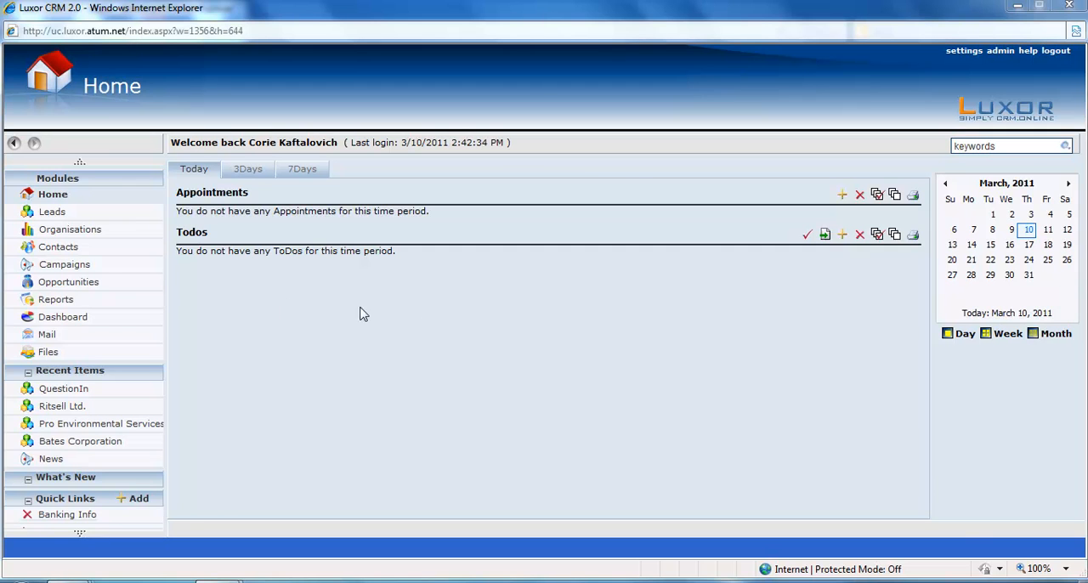
Create a campaign target list named "Newsletter Leads and Contacts" that covers both leads and contacts.
left_click(93, 269)
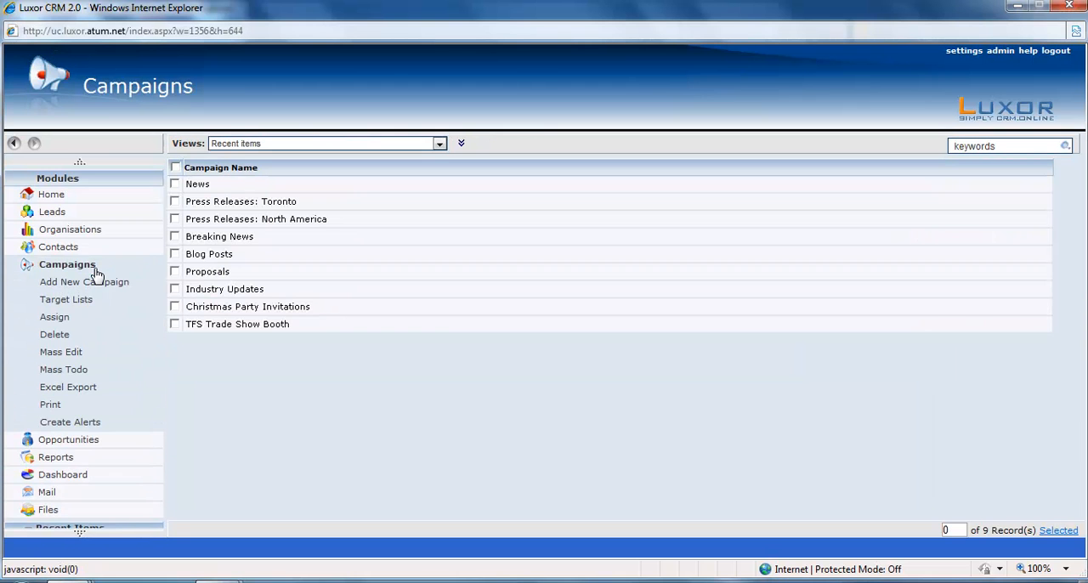
left_click(69, 303)
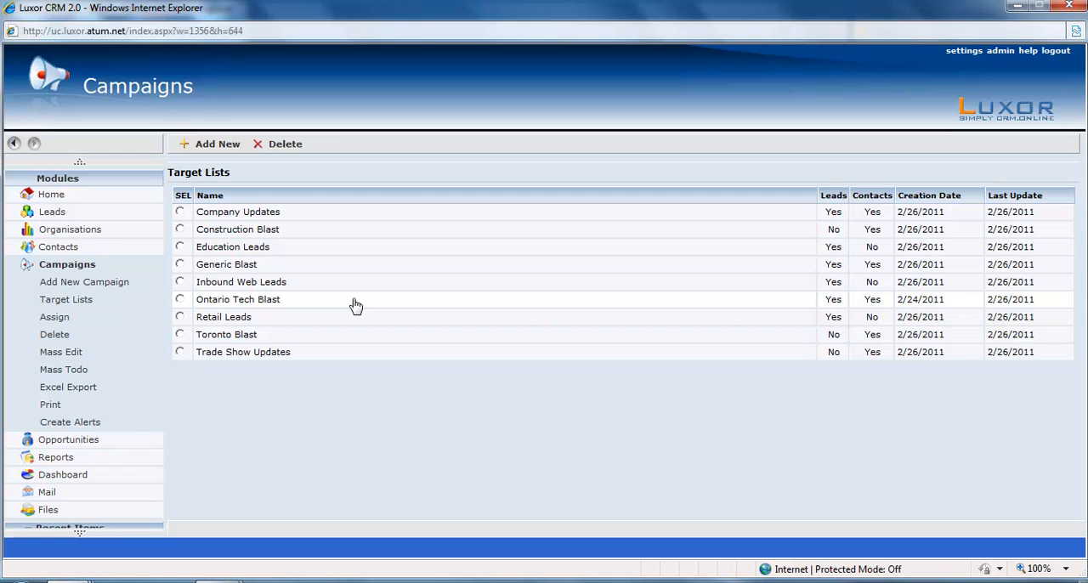
left_click(214, 146)
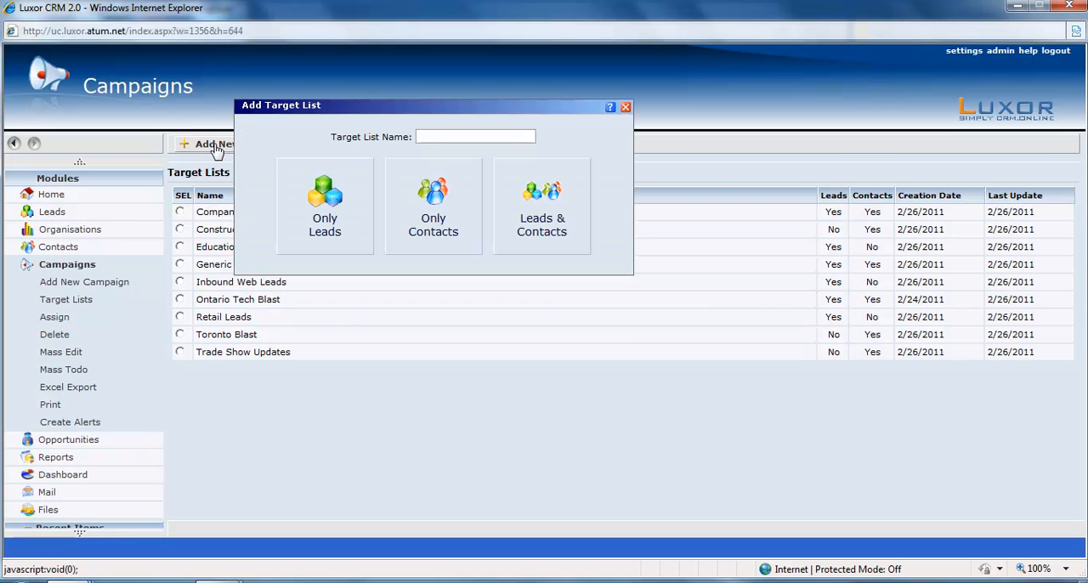
left_click(452, 139)
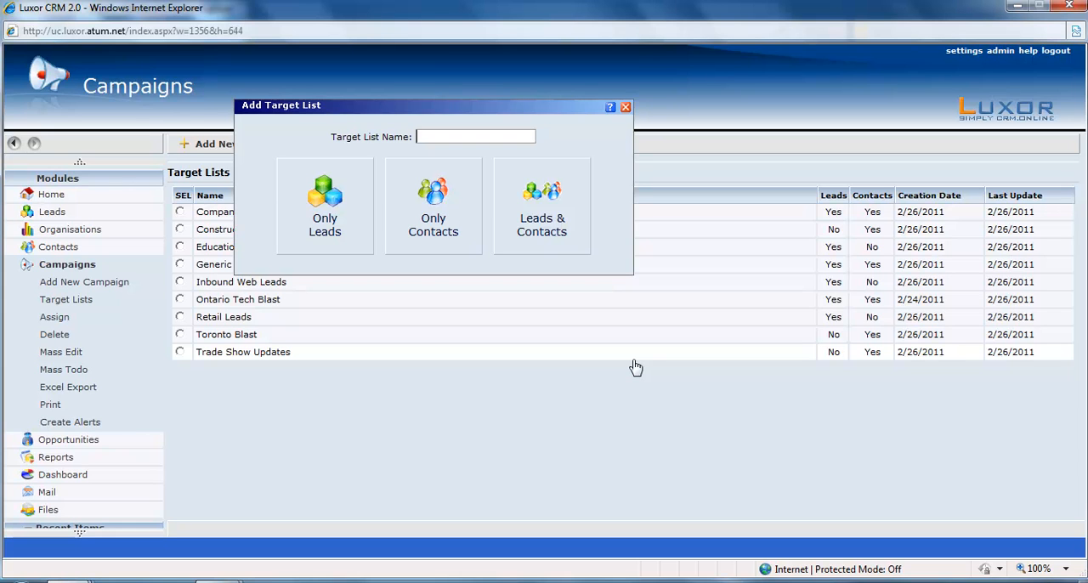
type("News")
type("letter")
type(" Le")
key("BackSpace")
key("BackSpace")
type("Leads and Contacts")
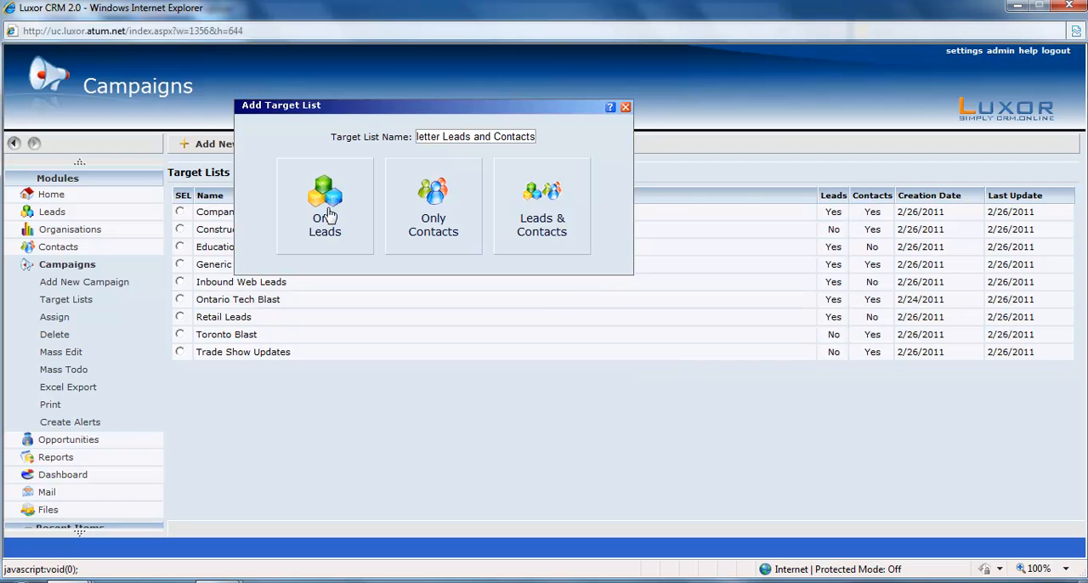
left_click(541, 194)
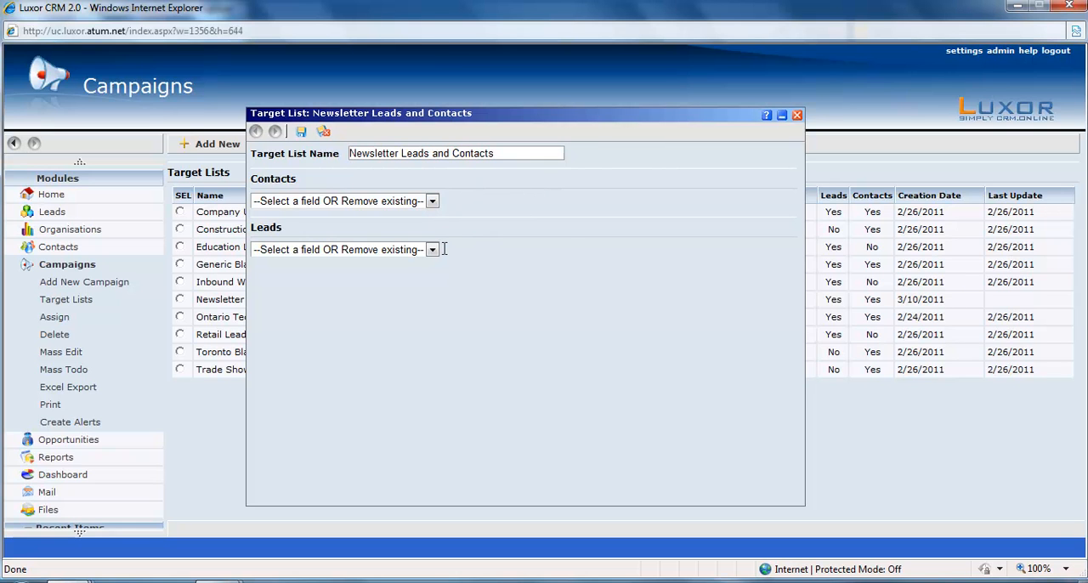
Filter the target list's contacts by Newsletter Opt. Out set to No and Email Address Not blank.
left_click(432, 202)
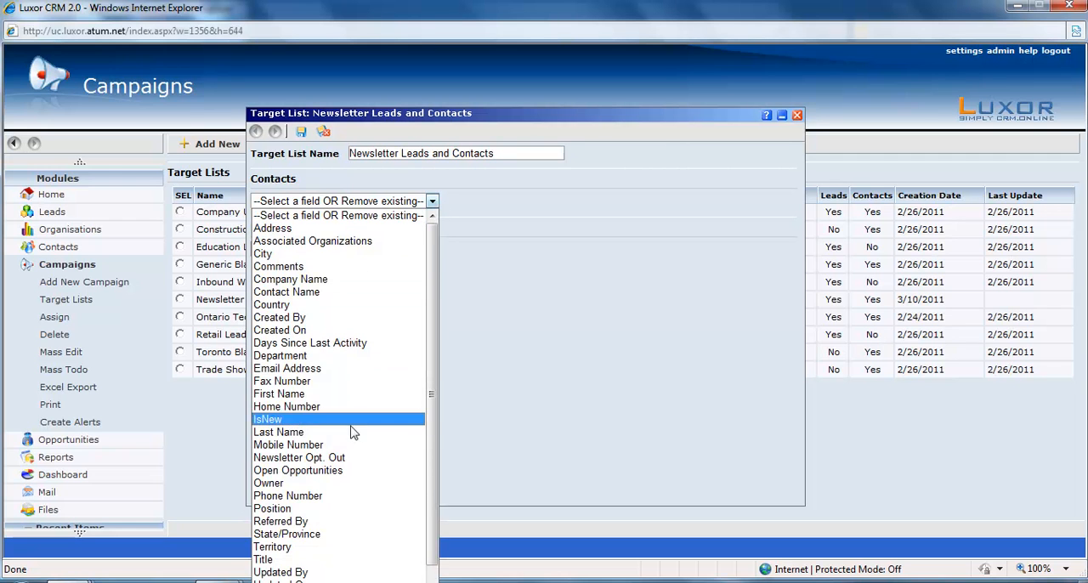
left_click(345, 459)
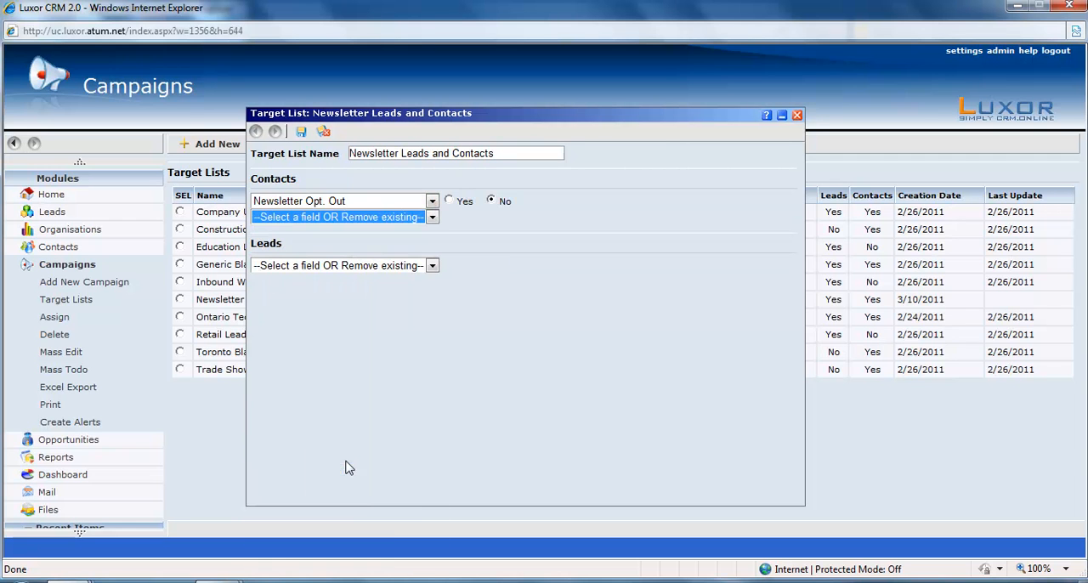
left_click(432, 218)
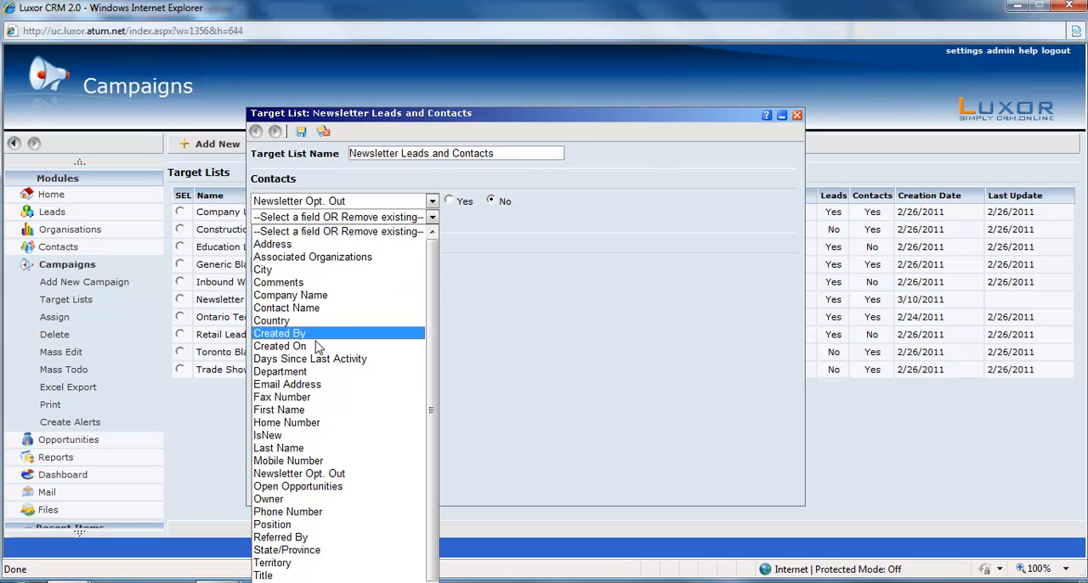
left_click(289, 384)
left_click(471, 218)
left_click(465, 257)
Filter the target list's leads by Newsletter Opt. Out No and Email Address Not blank, and save and close the list.
left_click(433, 283)
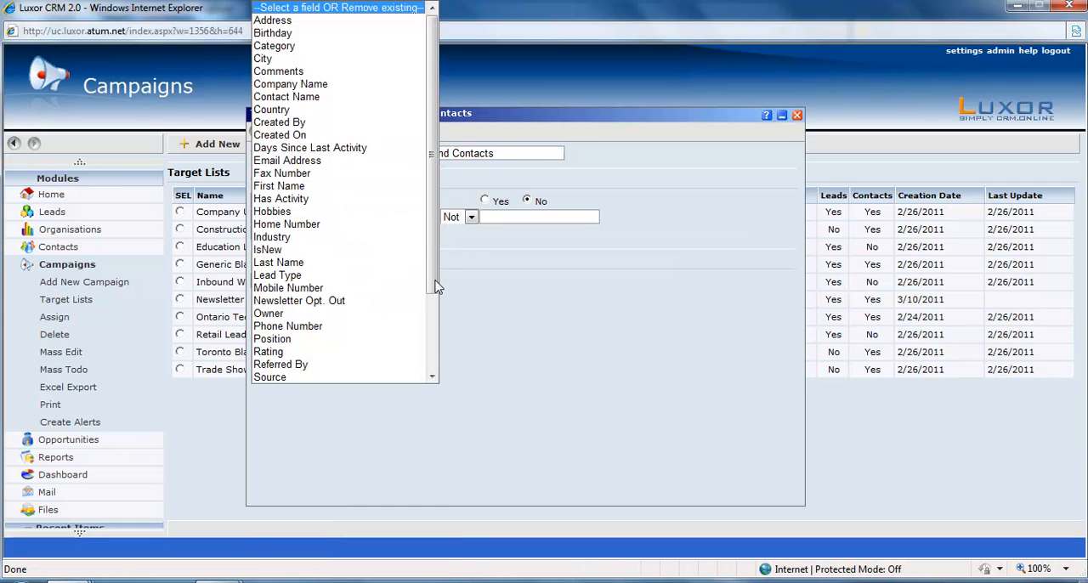
left_click(393, 308)
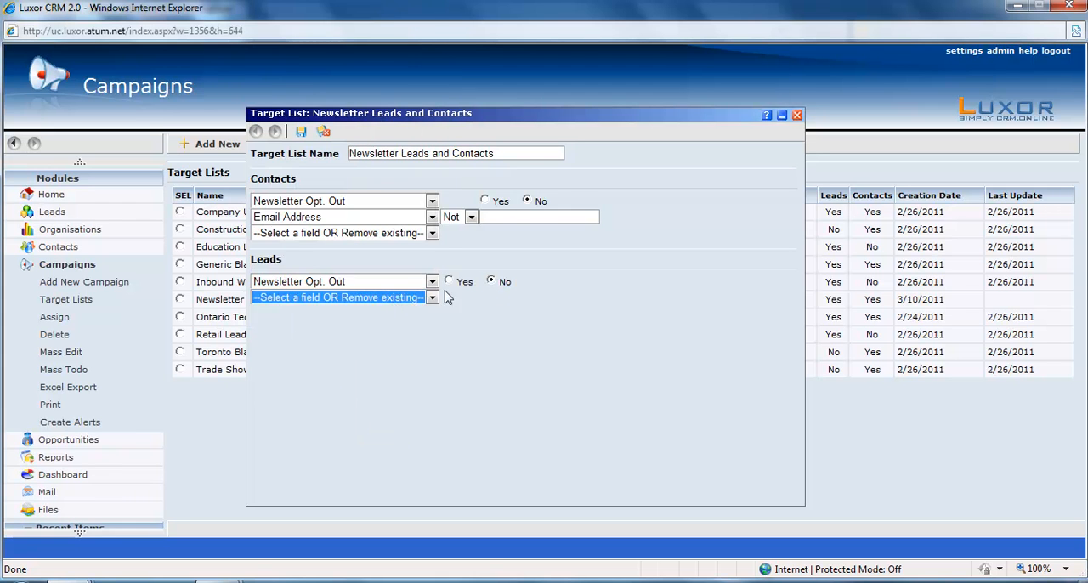
left_click(434, 303)
left_click(361, 161)
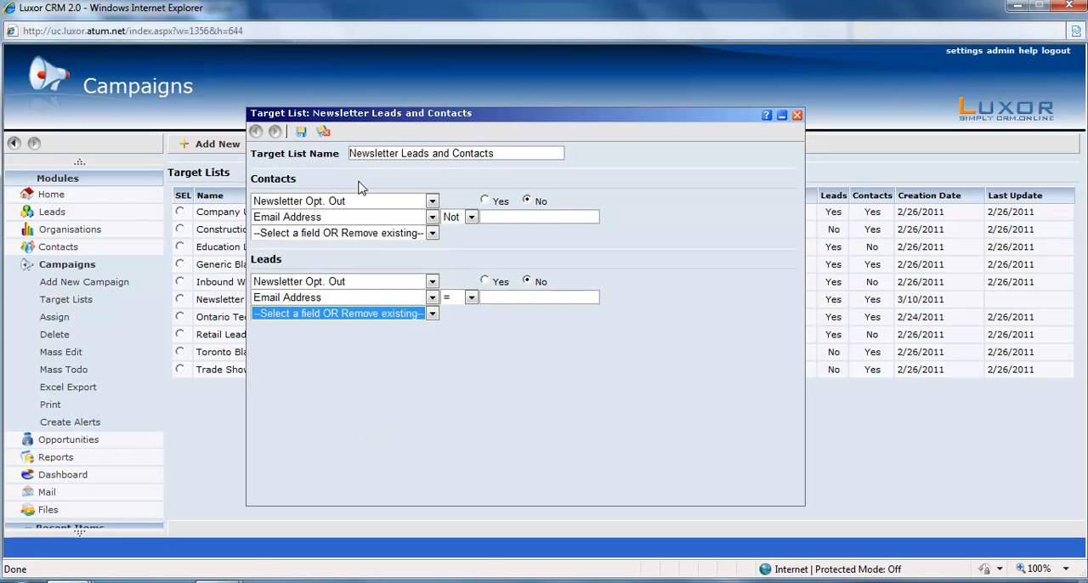
left_click(471, 298)
left_click(454, 338)
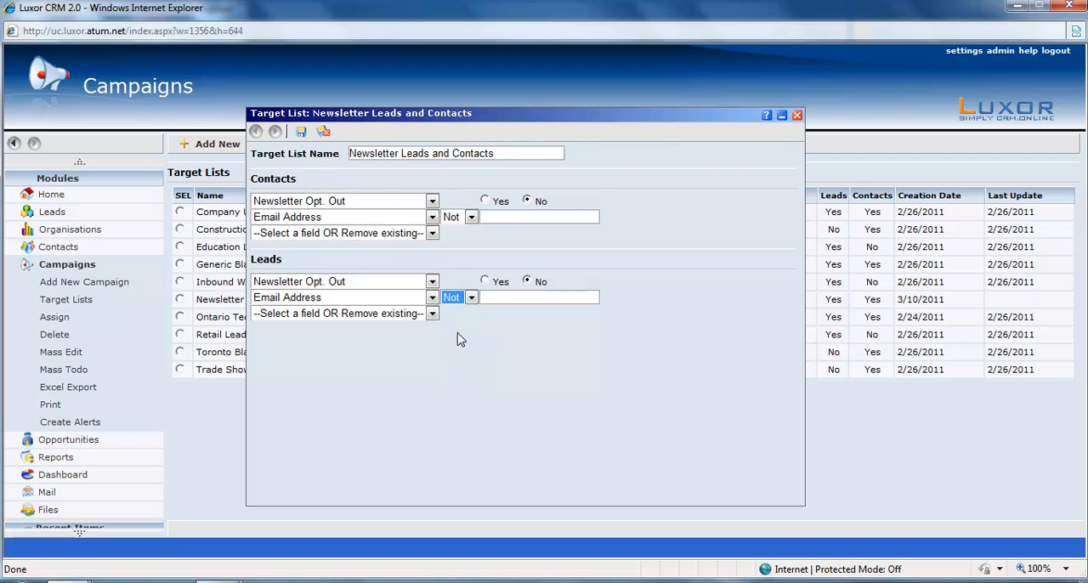
left_click(323, 133)
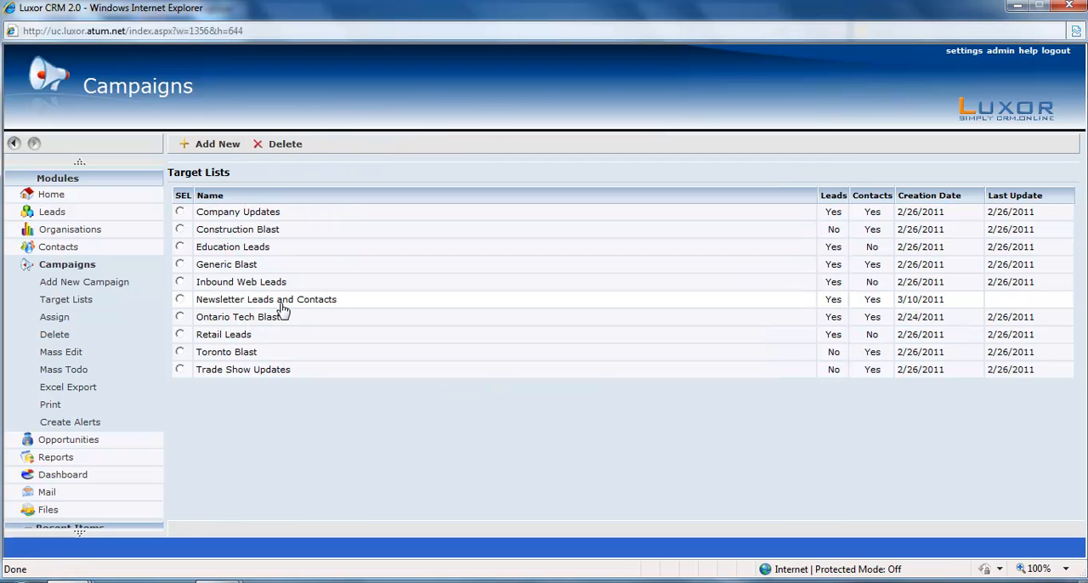
Start a new campaign with the name "Company Newsletter".
left_click(95, 285)
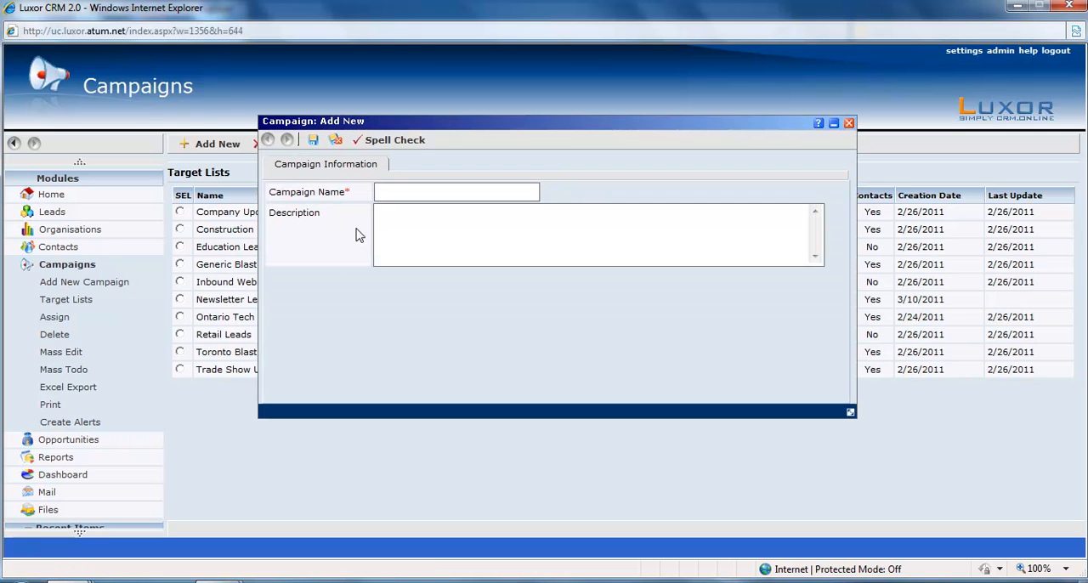
left_click(384, 191)
type("Company Newsletter")
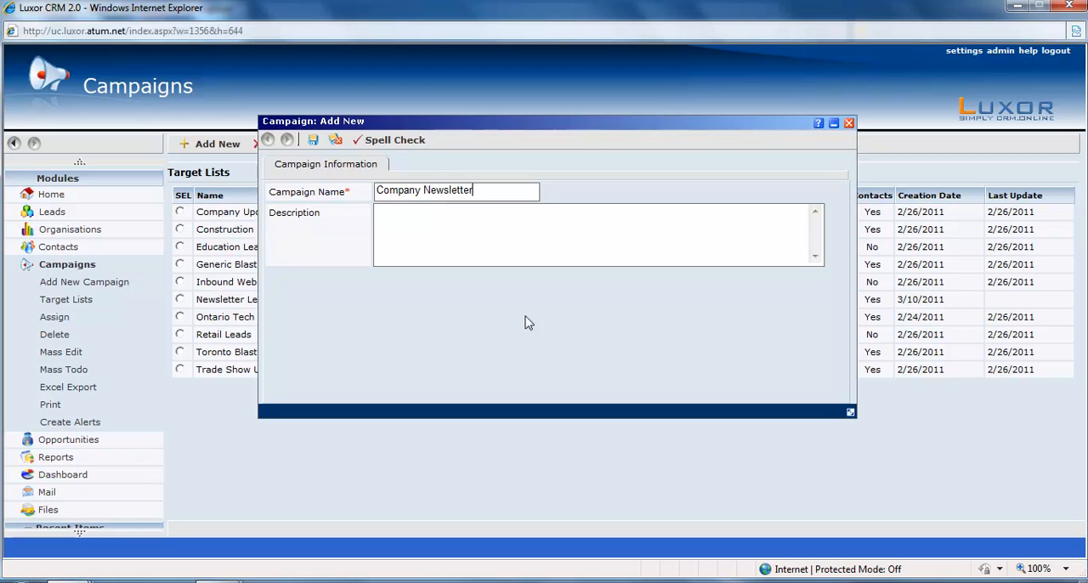
Describe the campaign in four dashed lines: interesting articles, new features, company updates, social media accounts, and save it.
left_click(468, 238)
type("- interesting articles")
key("Return")
type("- new features")
key("Return")
type("- dompany updates")
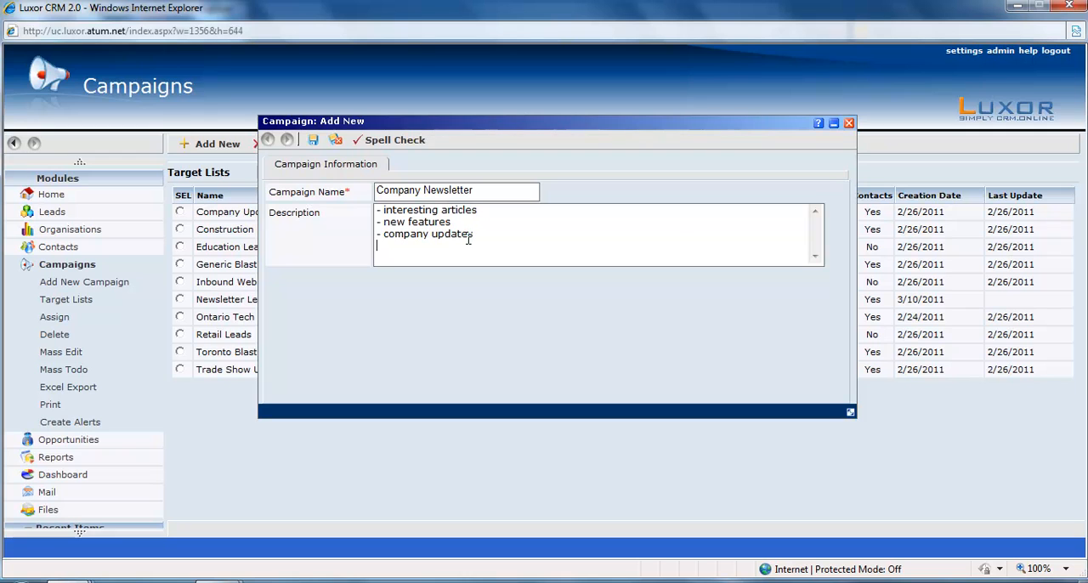
type("- social media accounts")
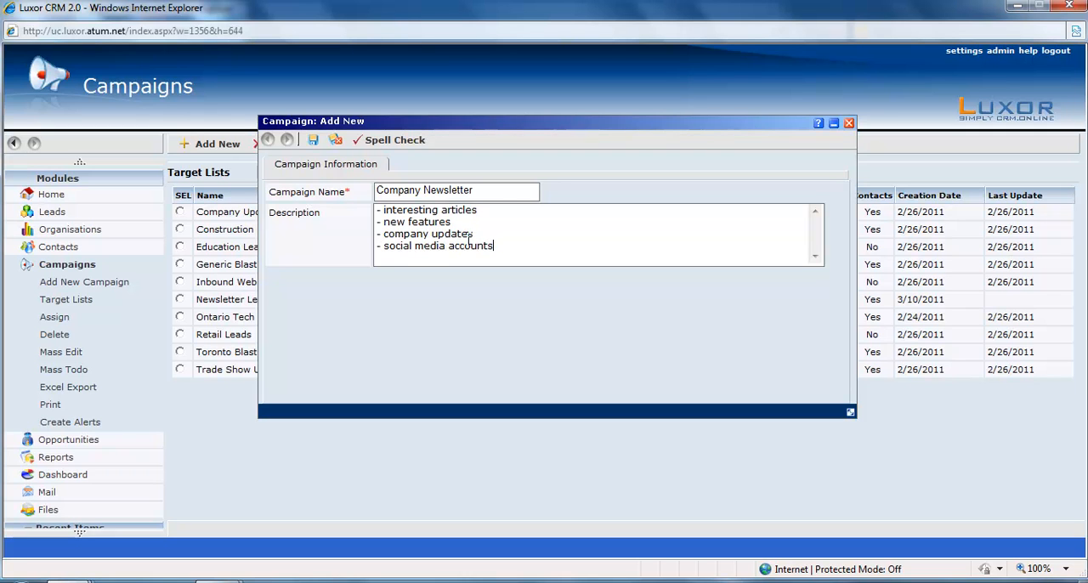
left_click(313, 139)
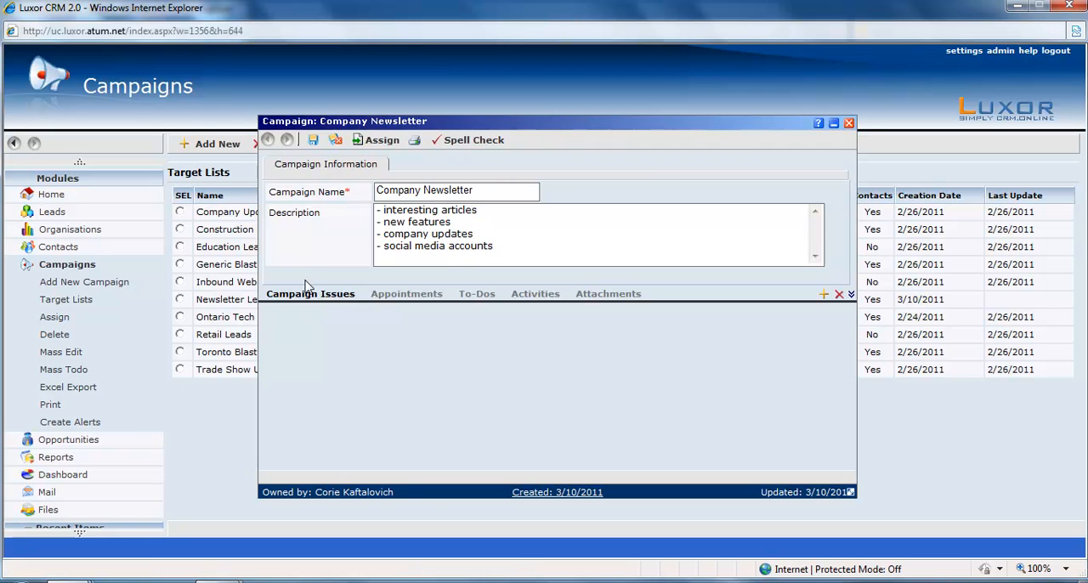
Add a campaign issue named "Winter Newsletter" using the Newsletter Leads and Contacts target list, and save it.
left_click(825, 297)
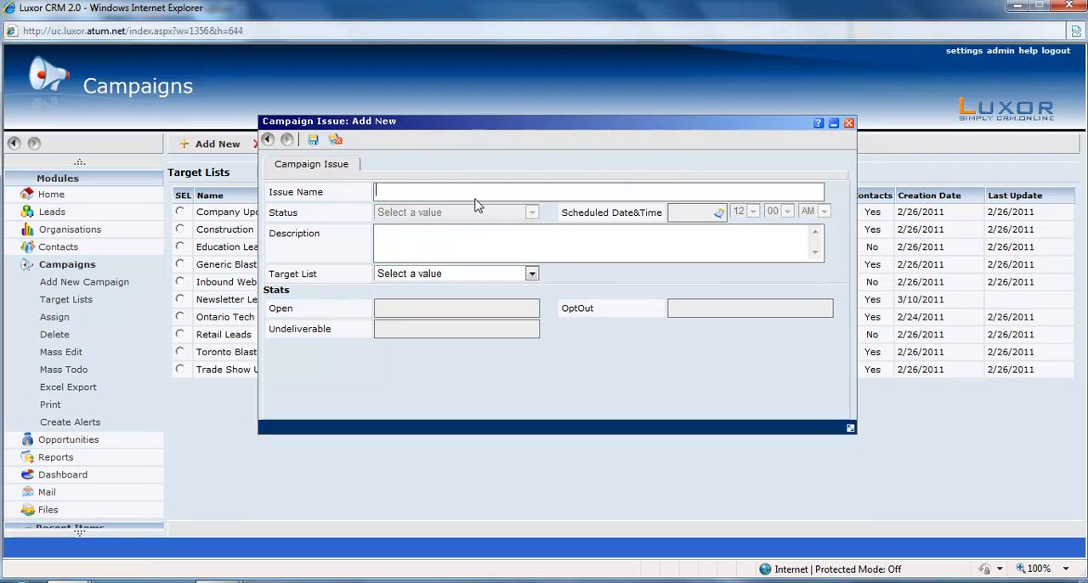
type("Winter Newsletter")
left_click(532, 275)
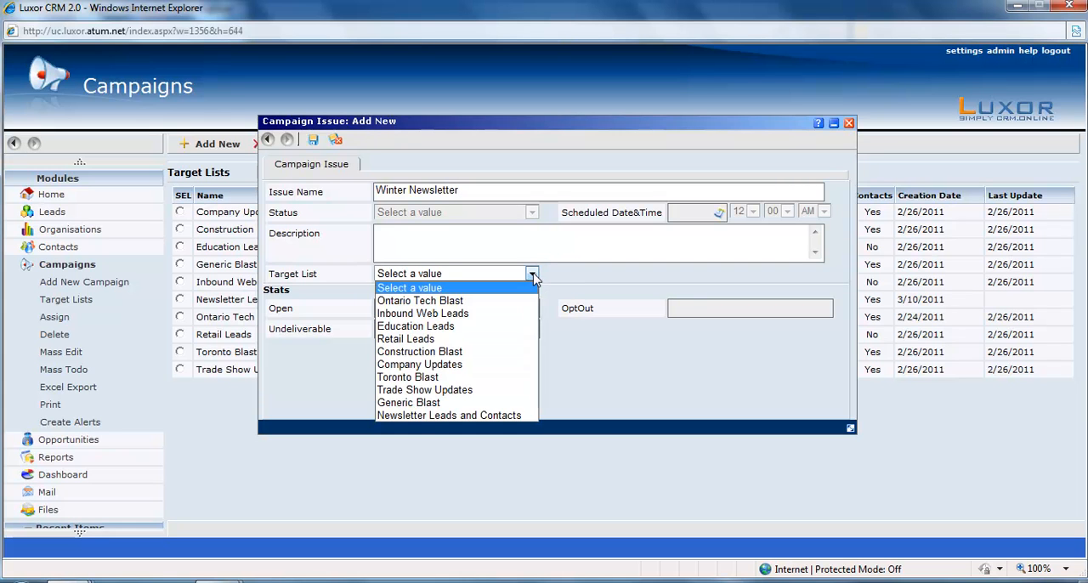
left_click(430, 416)
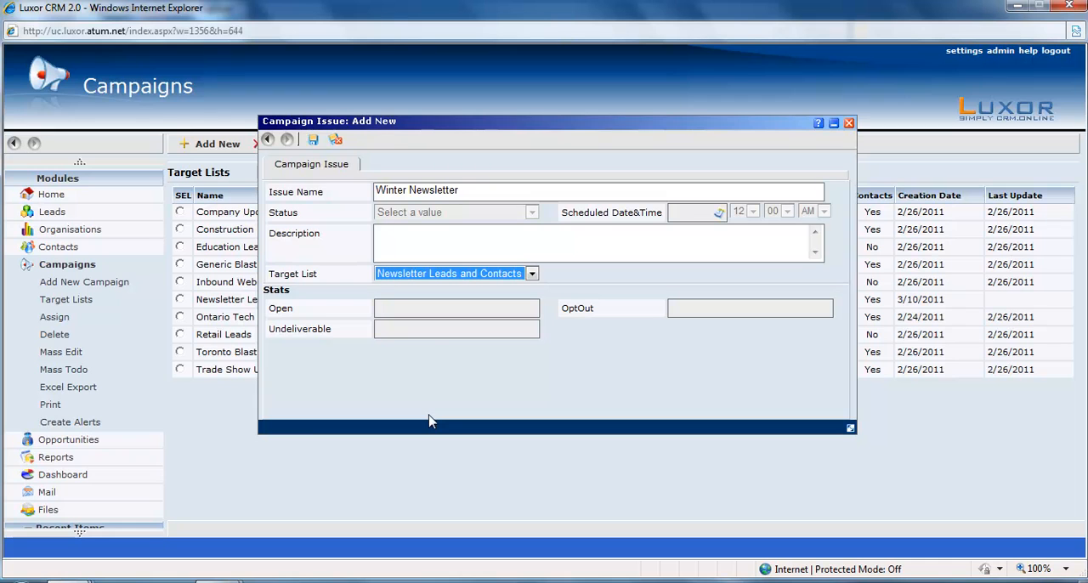
left_click(313, 140)
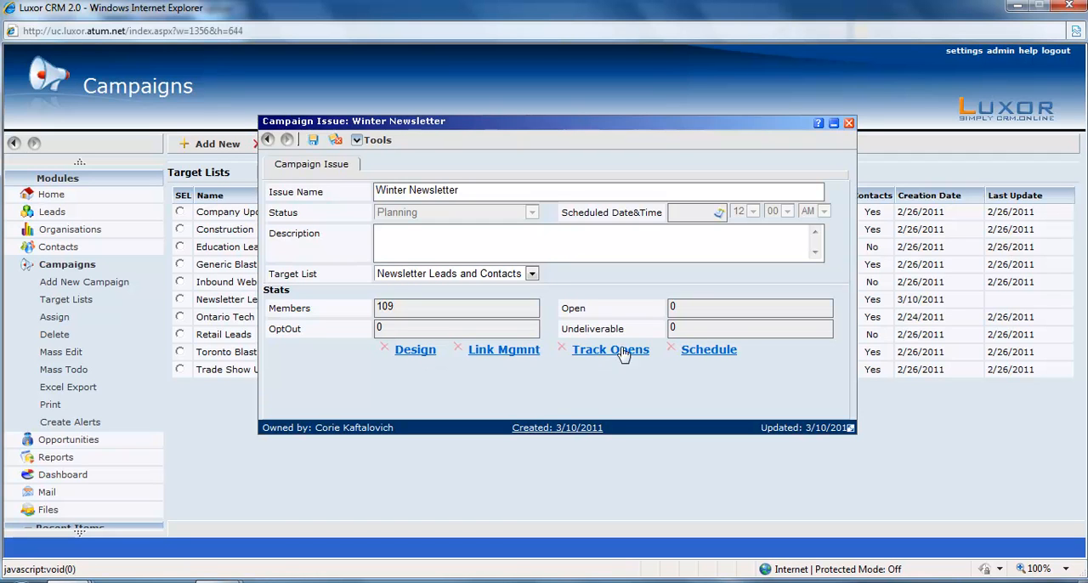
Paste the copied newsletter HTML into the source of the issue's design and return to the formatted view.
left_click(415, 352)
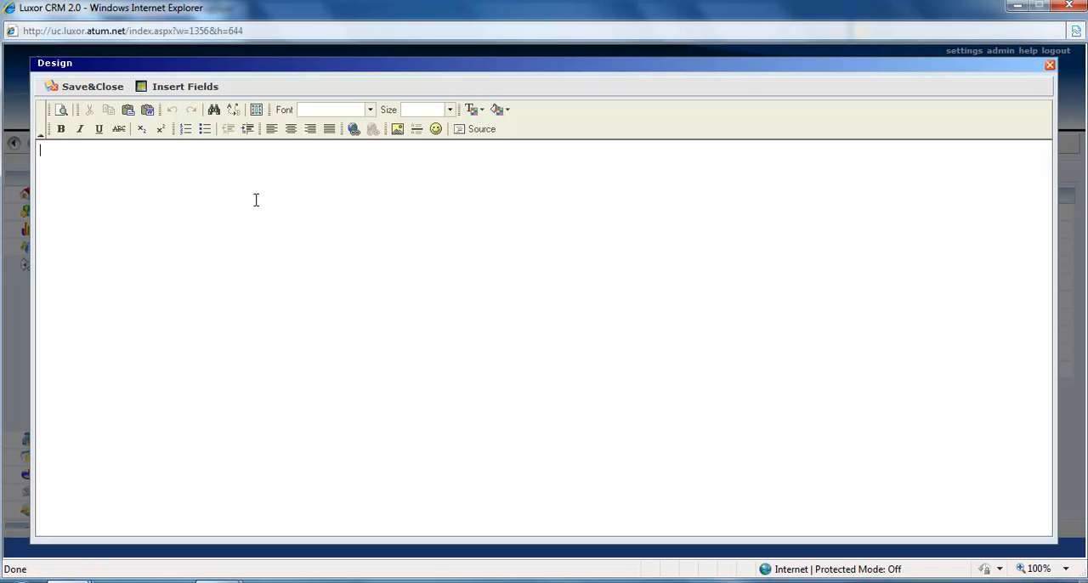
left_click(477, 133)
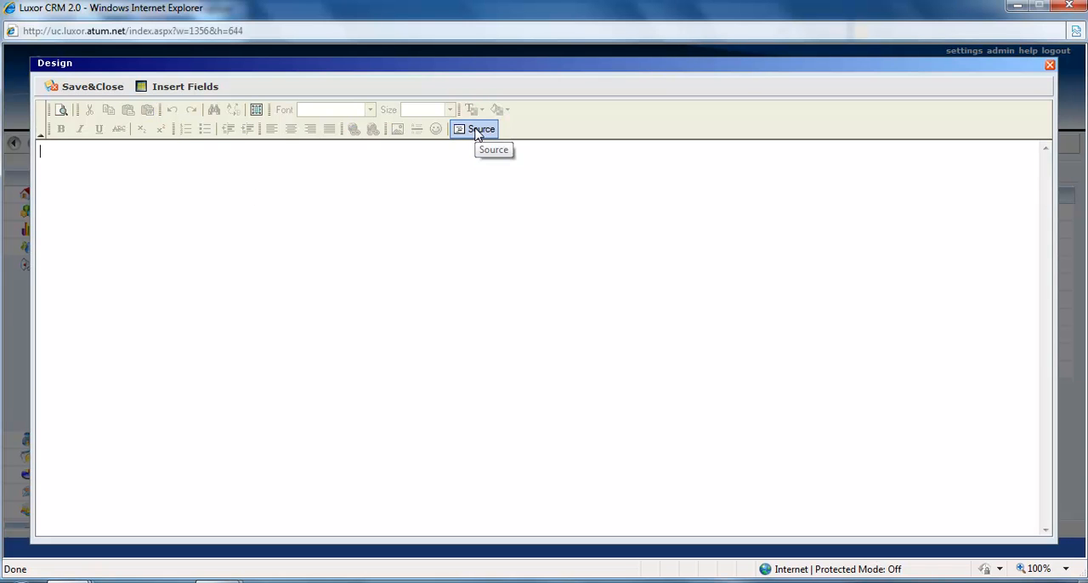
right_click(52, 153)
left_click(100, 223)
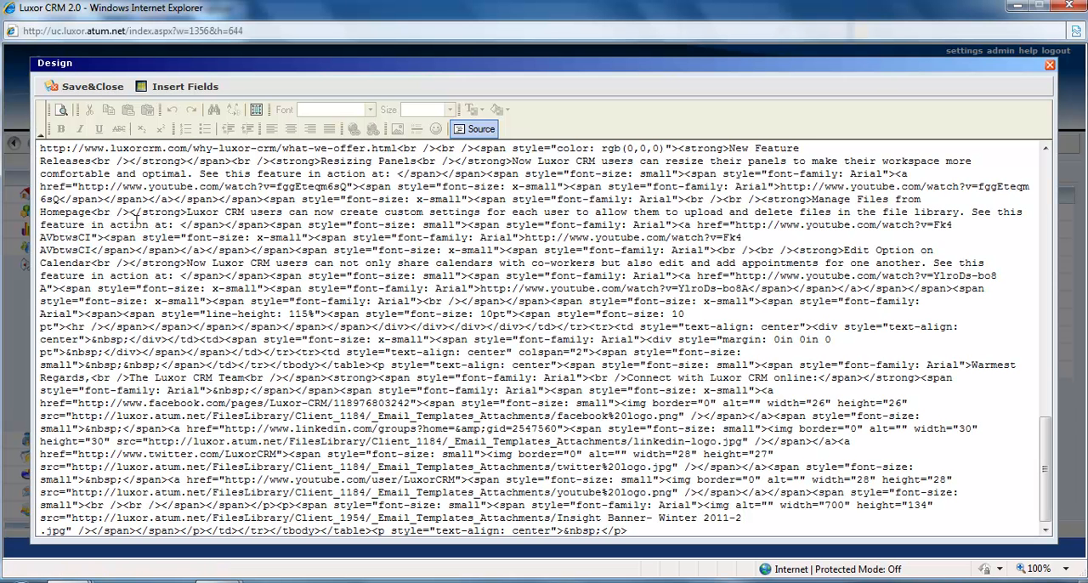
left_click(478, 130)
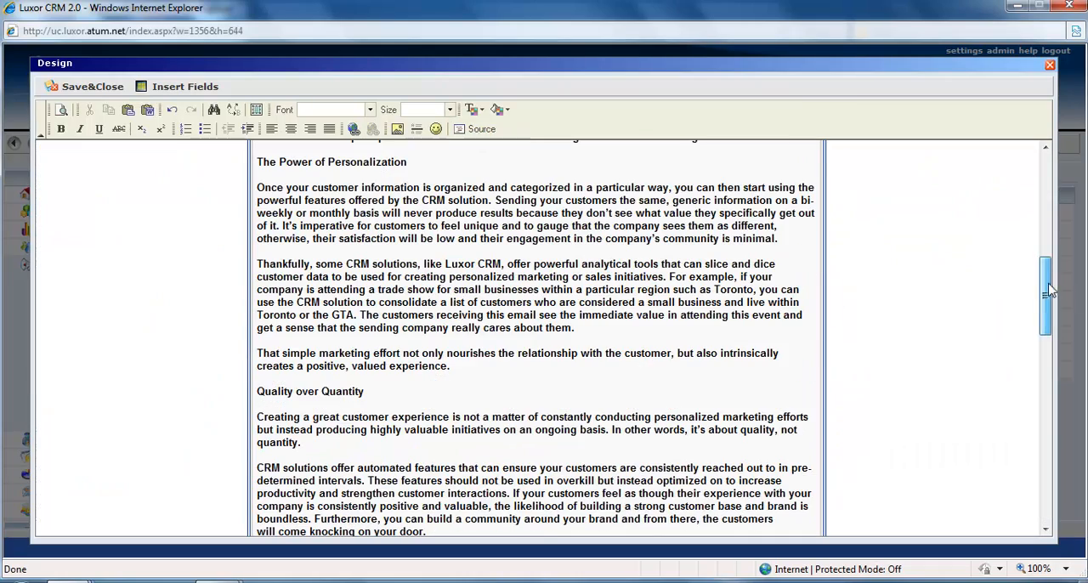
Review the newsletter layout from banner to footer, and save and close the design.
left_click_drag(1047, 302, 1045, 178)
scroll(1034, 247, "down", 3)
scroll(1034, 247, "down", 2)
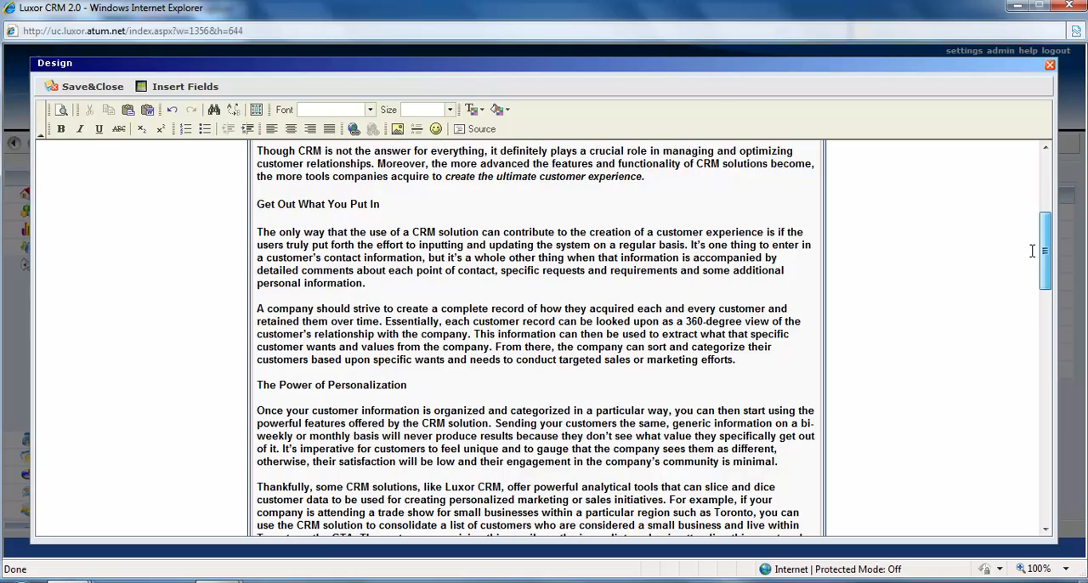
left_click_drag(1033, 251, 1044, 489)
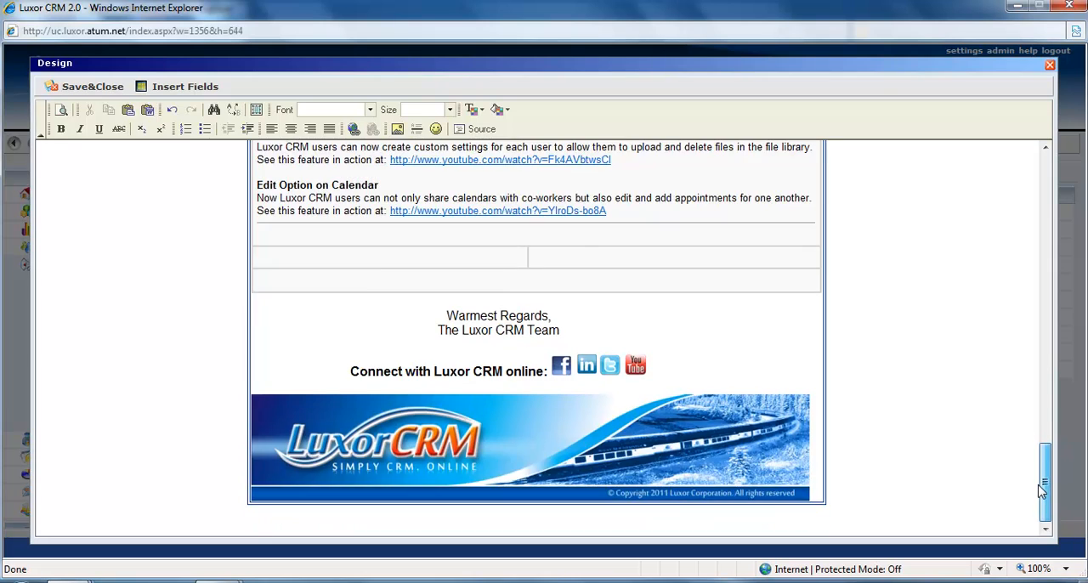
left_click_drag(1046, 440, 1044, 157)
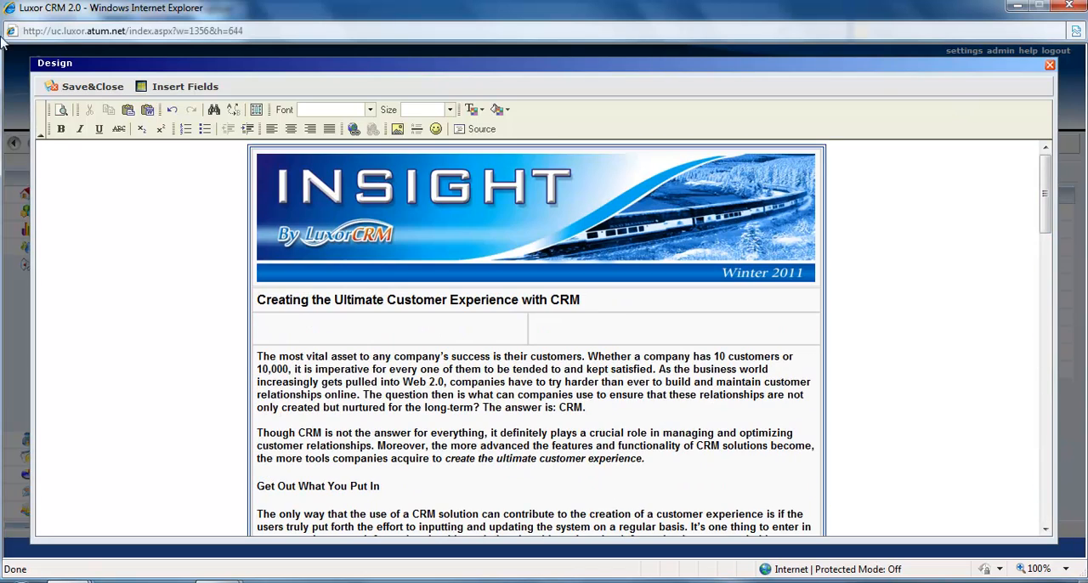
left_click(83, 88)
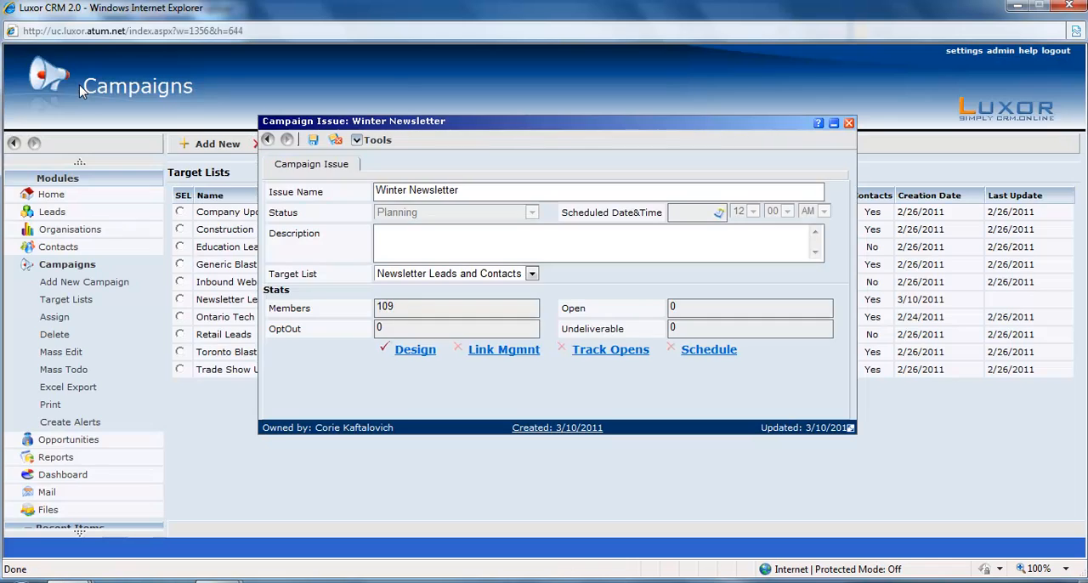
Select the website, three YouTube video and four social media links in the issue's link management, leaving out the marketing e-mail, and save.
left_click(527, 351)
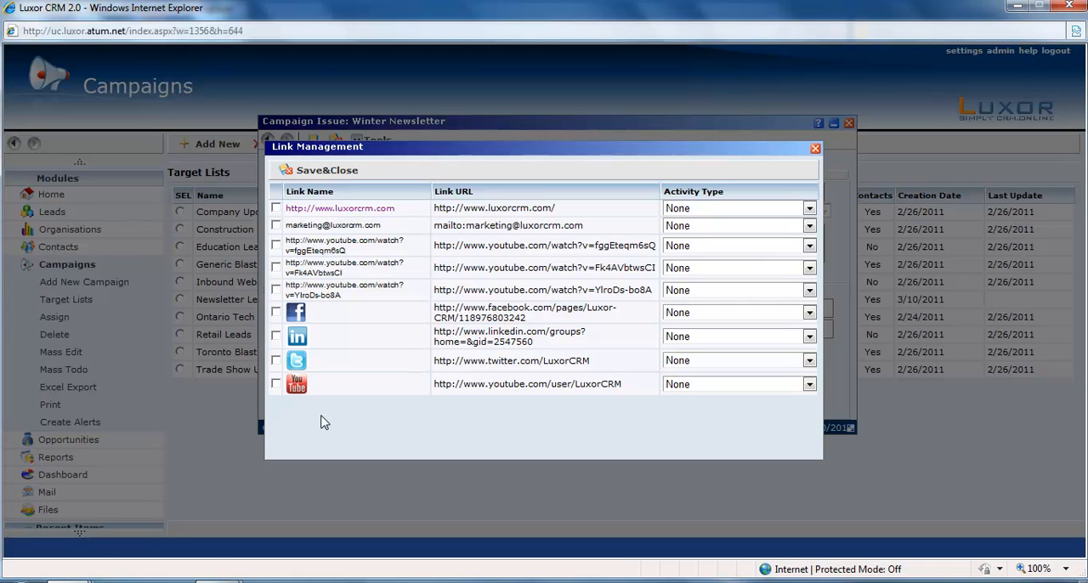
left_click(277, 209)
left_click(276, 246)
left_click(276, 268)
left_click(276, 291)
left_click(276, 313)
left_click(276, 337)
left_click(276, 361)
left_click(277, 385)
left_click(330, 172)
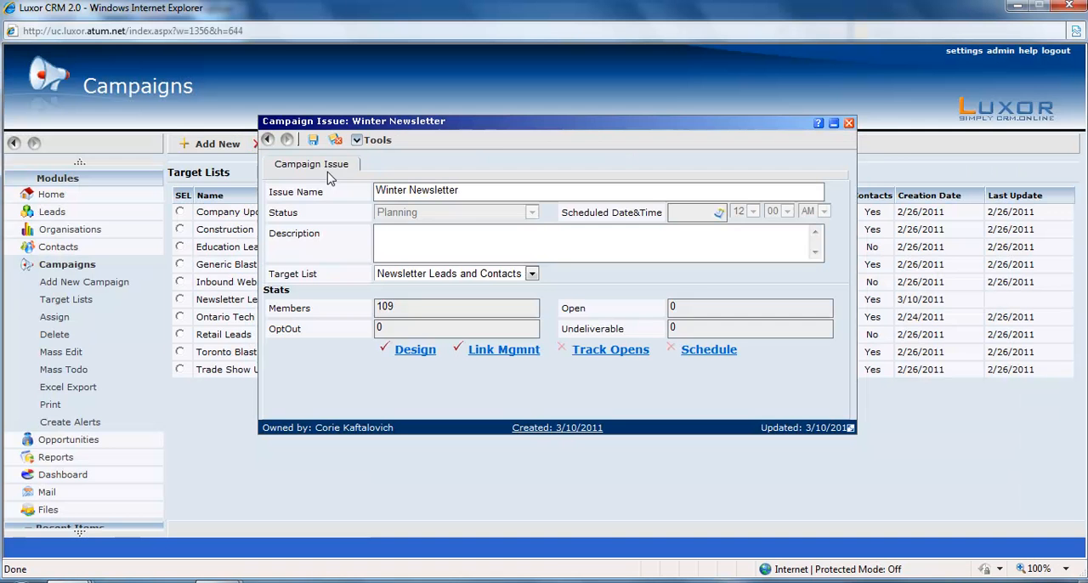
Enable email open tracking for the Winter Newsletter issue using the image Insight Banner- Winter 2011.jpg, and save and close the settings.
left_click(602, 352)
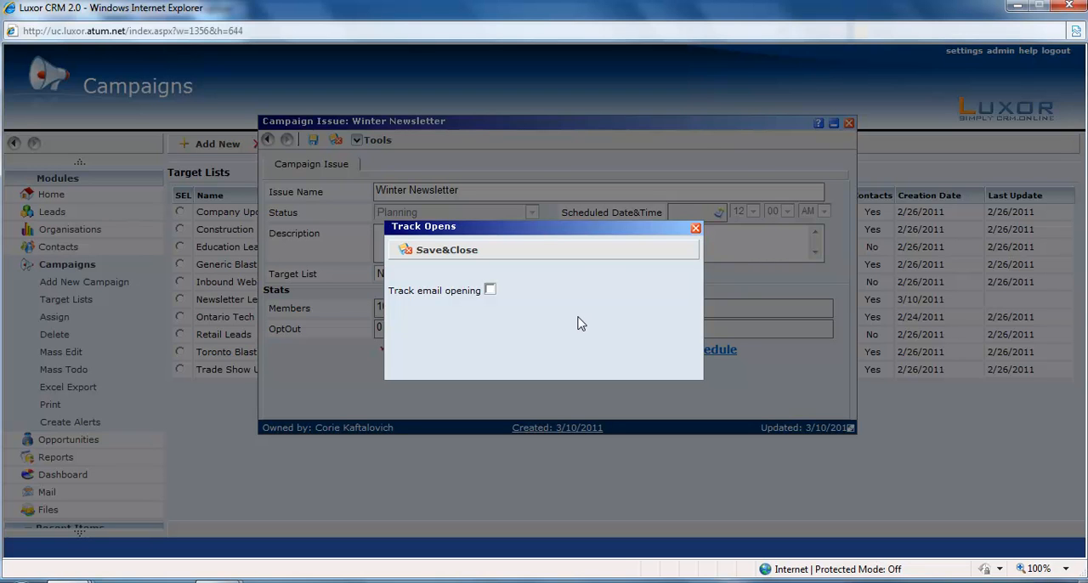
left_click(490, 291)
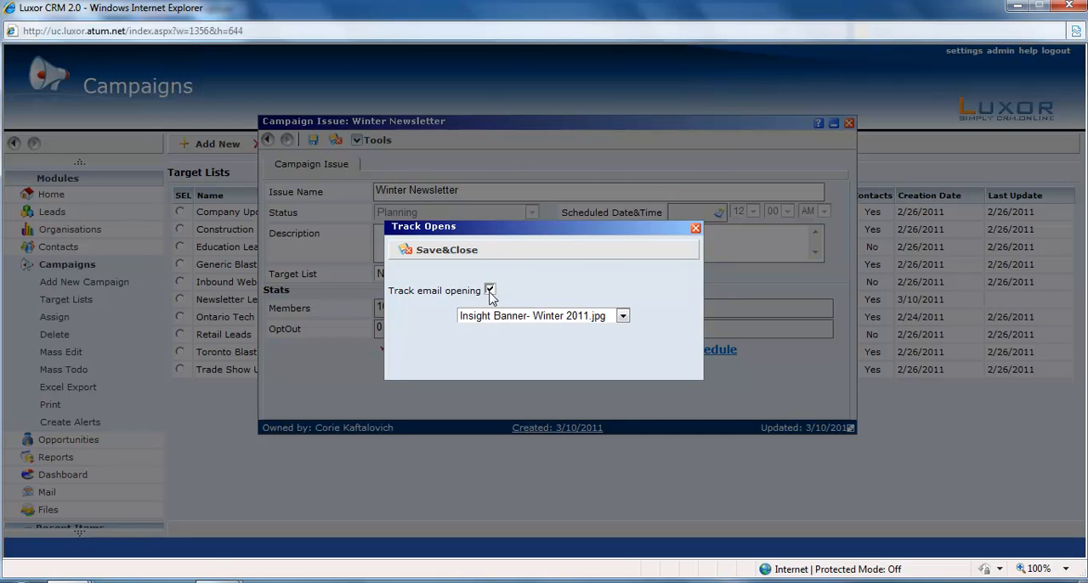
left_click(627, 317)
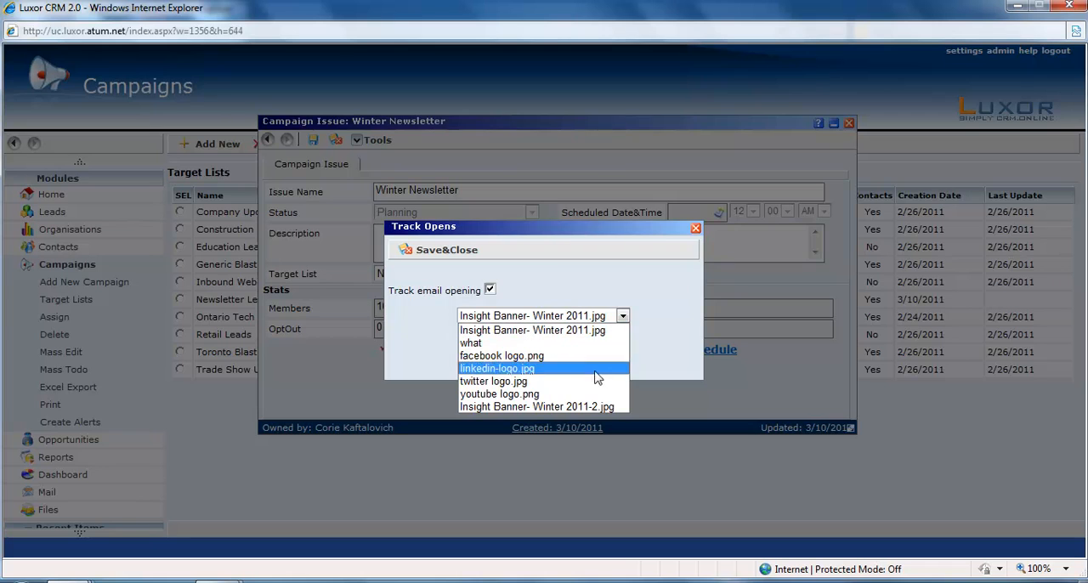
left_click(580, 333)
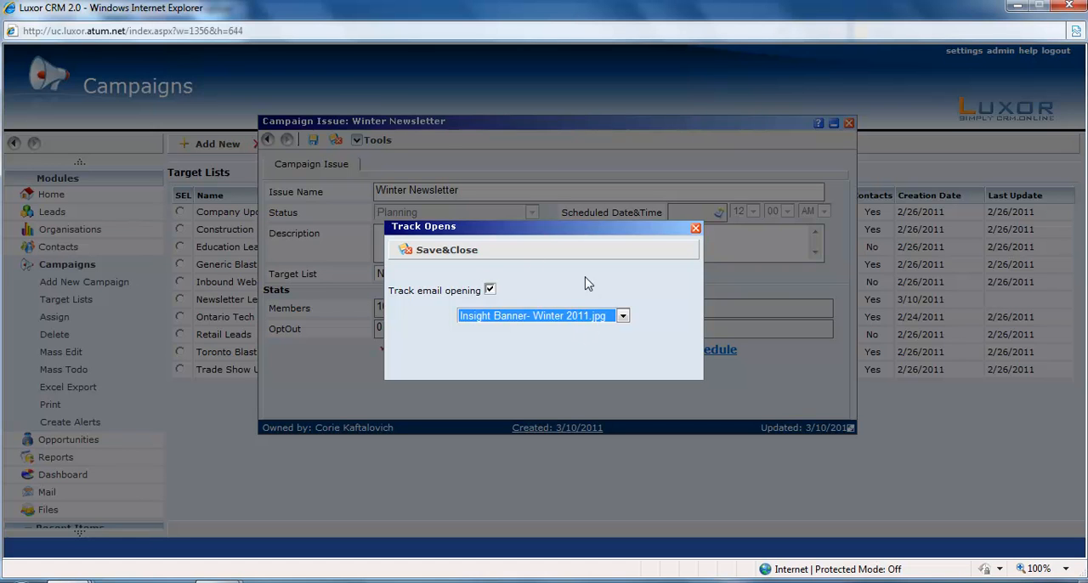
left_click(475, 253)
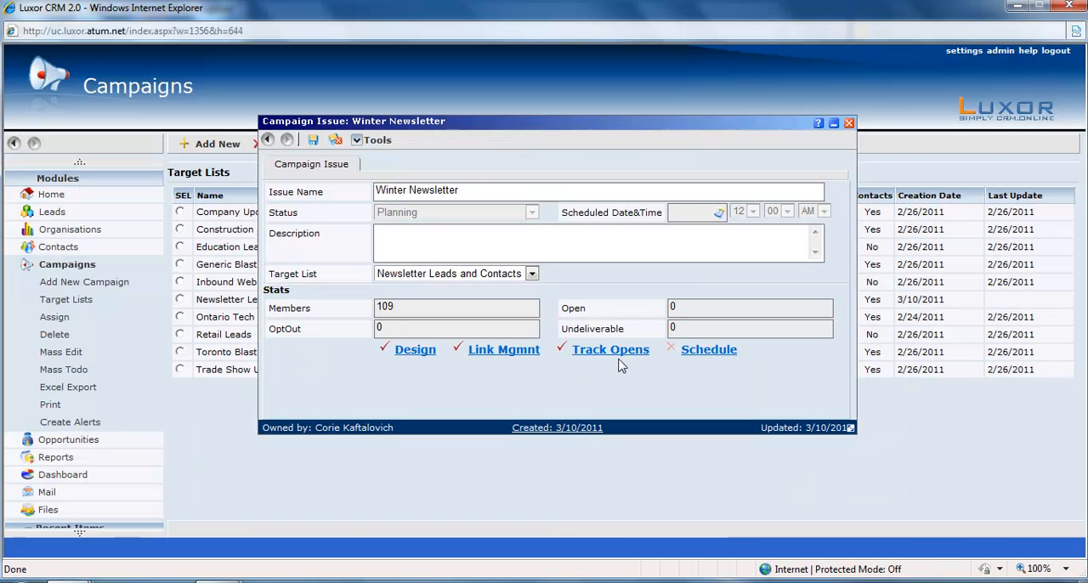
Set the Winter Newsletter issue's schedule to 3/24/2011 at 02:00 PM.
left_click(720, 355)
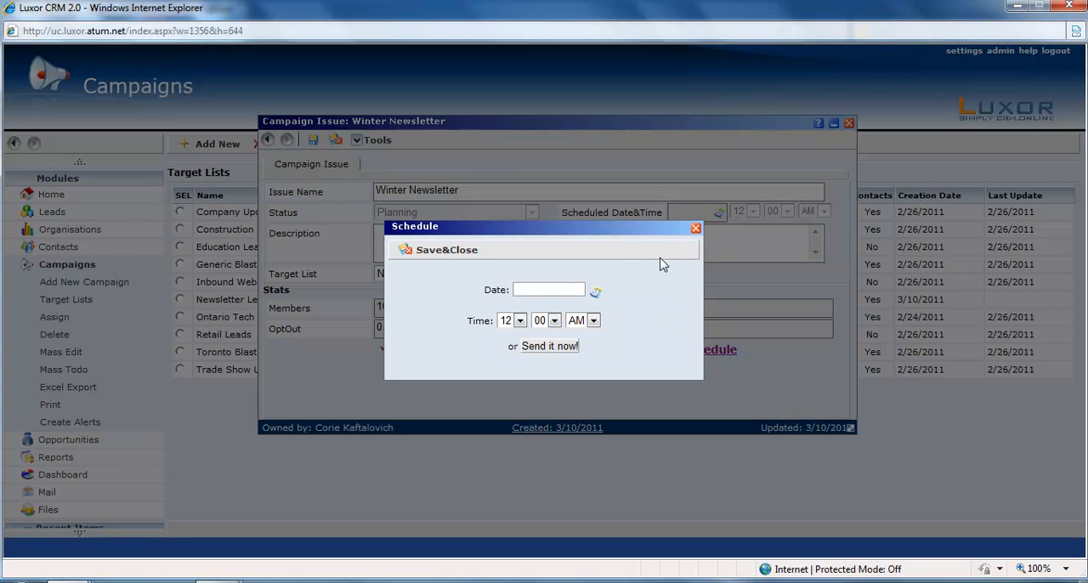
left_click(596, 293)
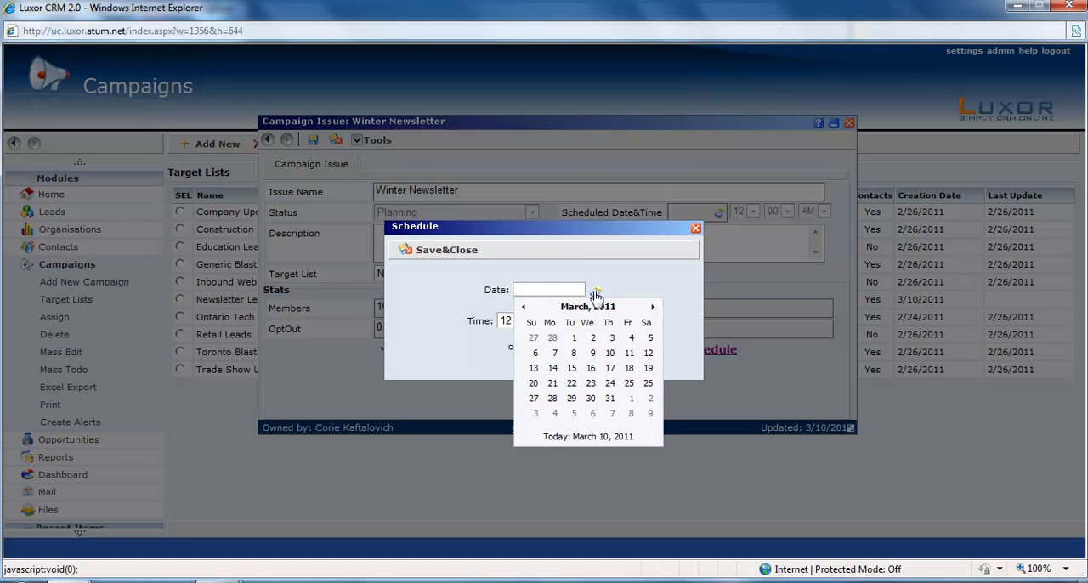
left_click(613, 384)
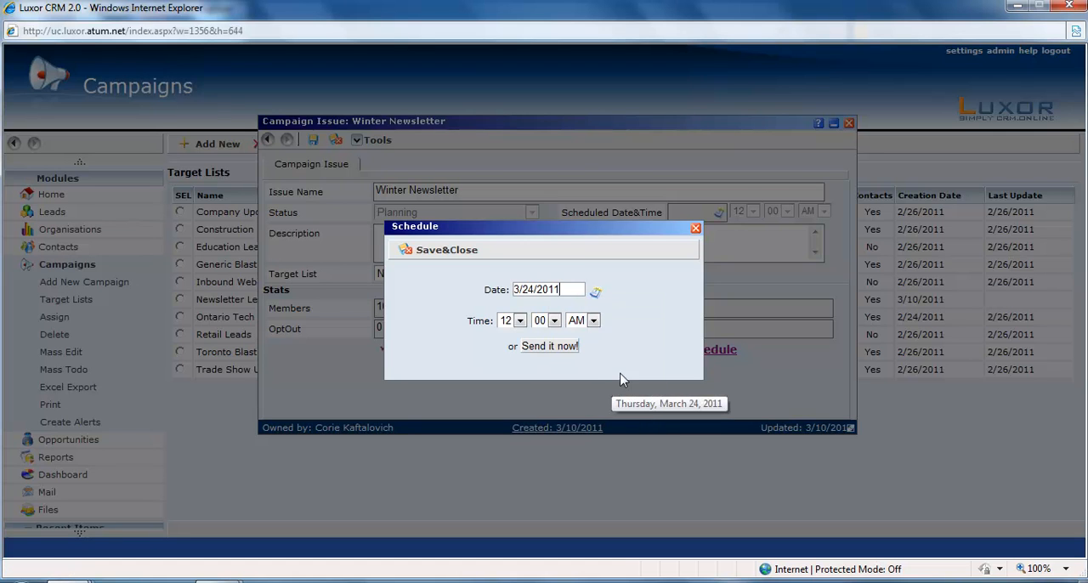
left_click(520, 321)
left_click(508, 347)
left_click(593, 320)
left_click(585, 346)
left_click(639, 335)
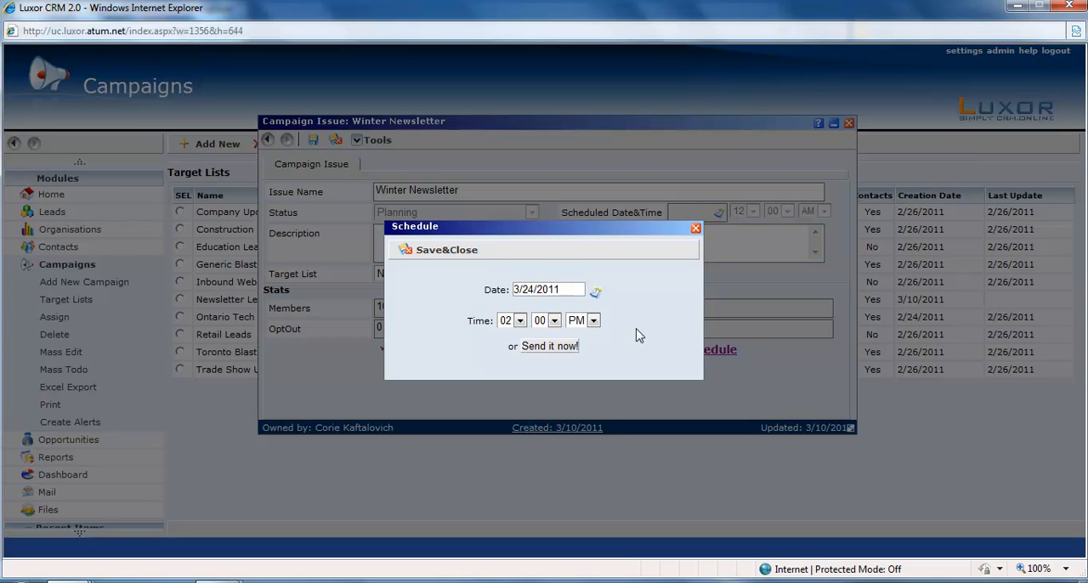